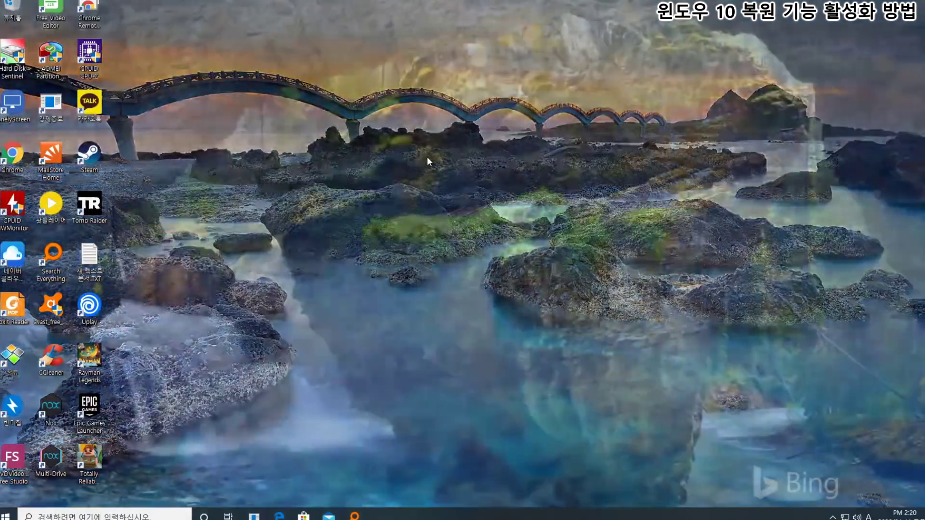
Open the system properties of 내 PC and bring up its system protection (시스템 보호) settings.
{"action": "key", "text": "super+e"}
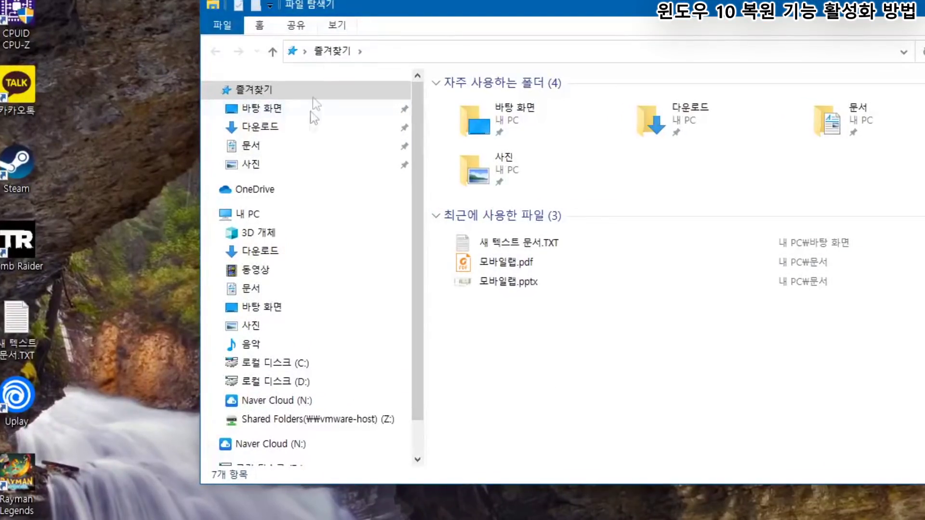
{"action": "right_click", "coordinate": [253, 219]}
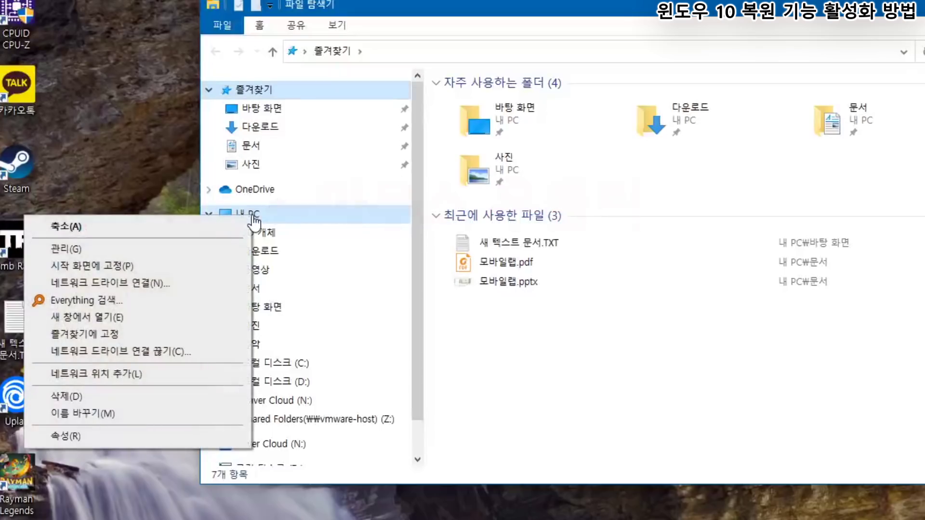
{"action": "left_click", "coordinate": [139, 438]}
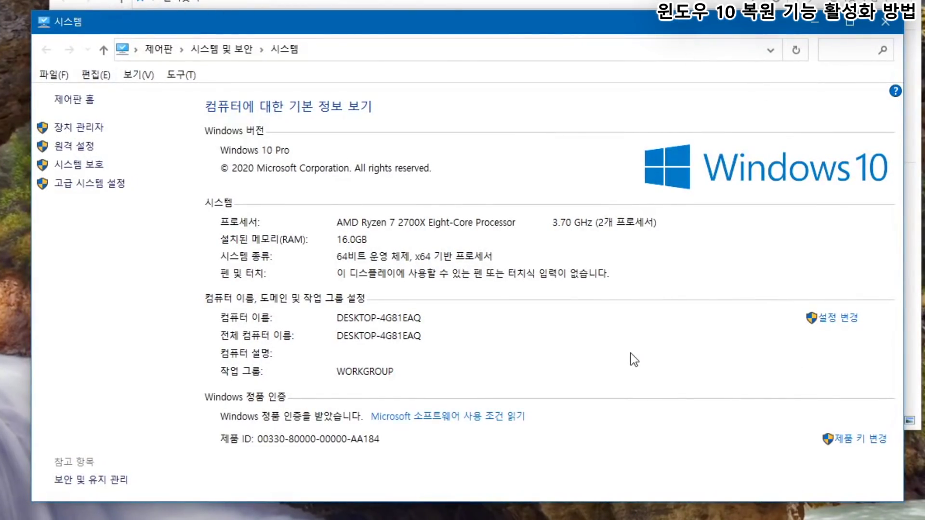
{"action": "left_click", "coordinate": [98, 176]}
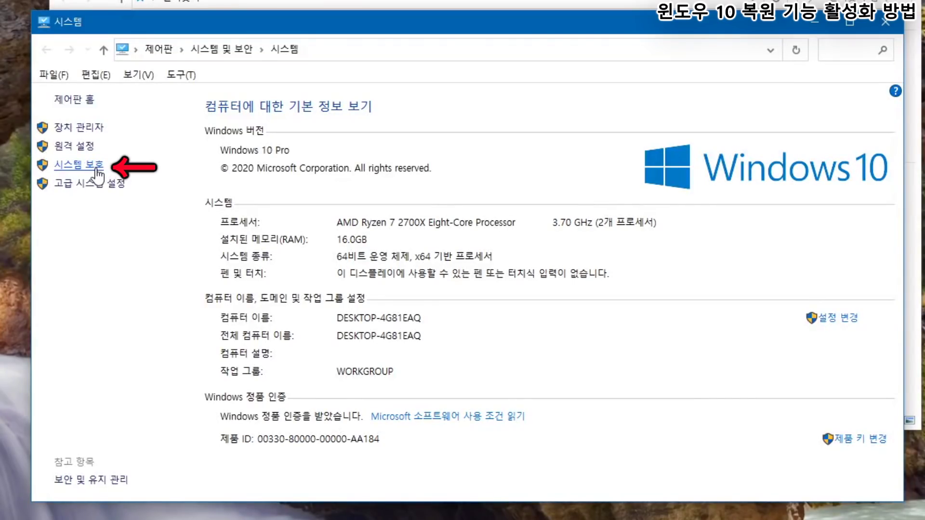
{"action": "left_click_drag", "start_coordinate": [1, 1], "coordinate": [395, 53]}
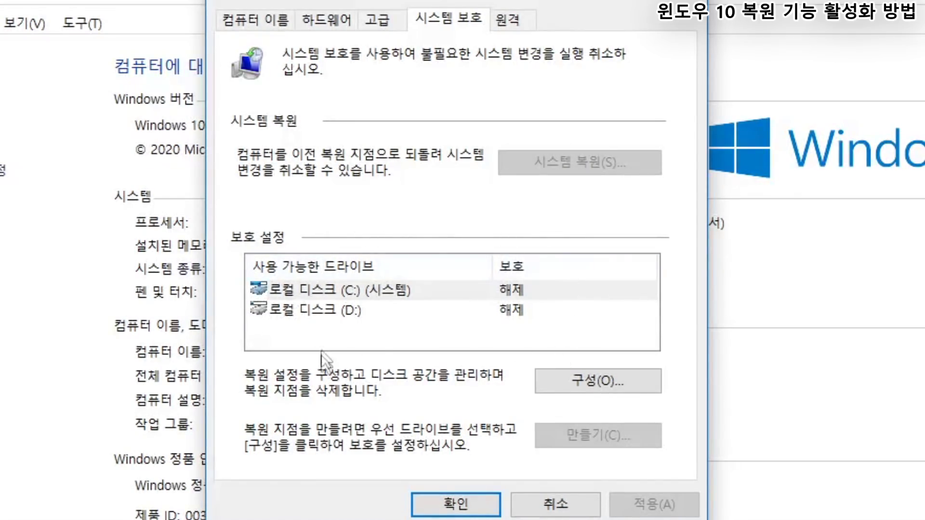
Configure restore settings for local disk C: so that system protection is used (시스템 보호 사용).
{"action": "left_click", "coordinate": [310, 291]}
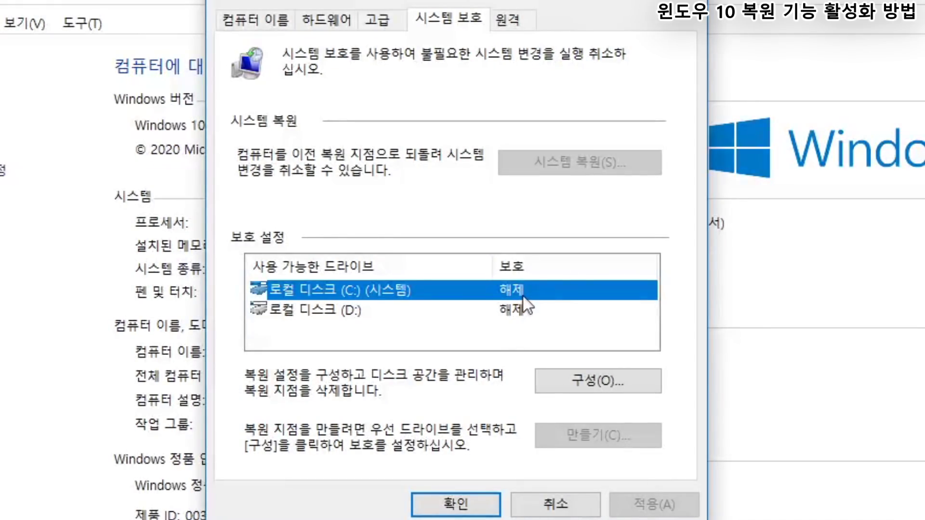
{"action": "left_click", "coordinate": [311, 308]}
{"action": "left_click", "coordinate": [308, 299]}
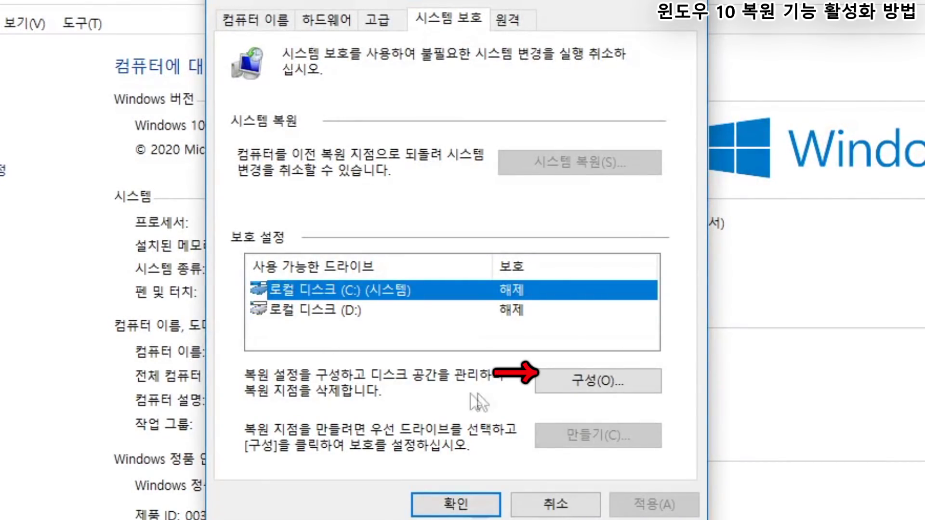
{"action": "left_click", "coordinate": [594, 390]}
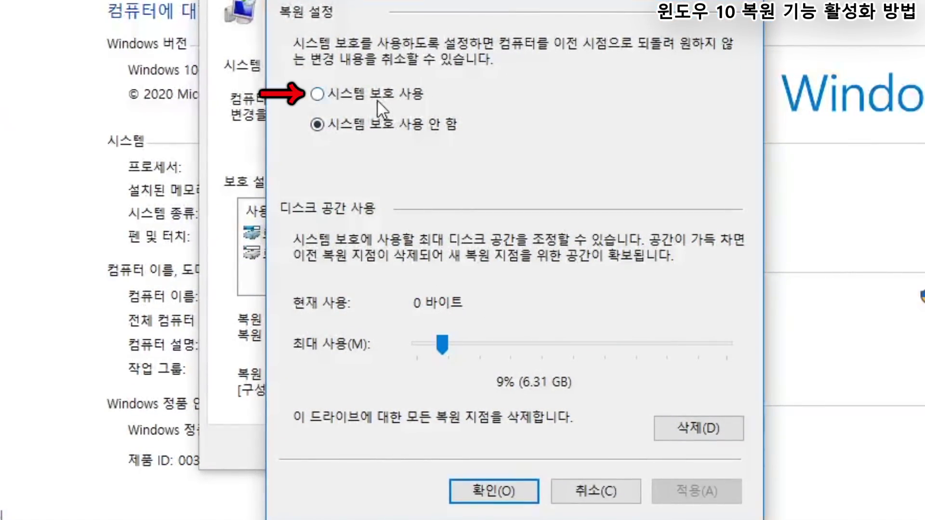
{"action": "left_click", "coordinate": [378, 100]}
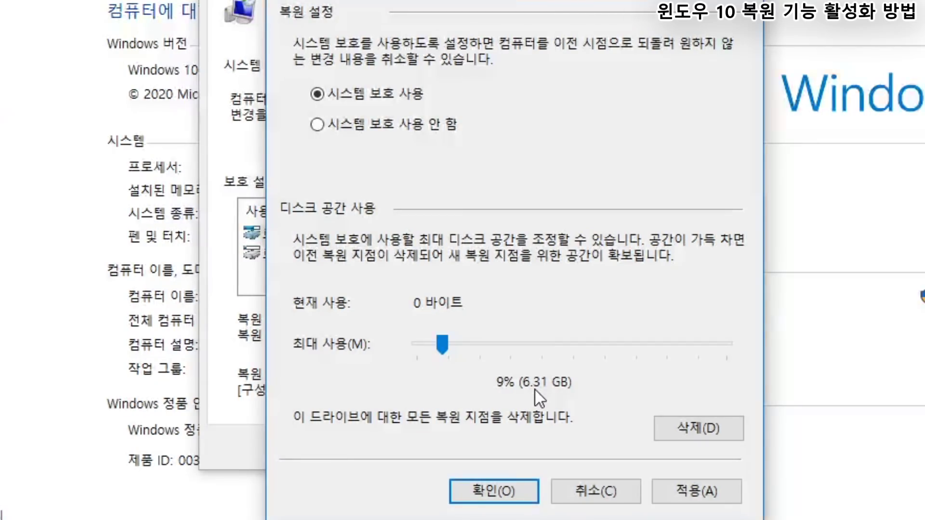
Set the maximum disk usage for system protection on C: to 16% (11.21 GB) and apply the settings.
{"action": "left_click", "coordinate": [469, 344]}
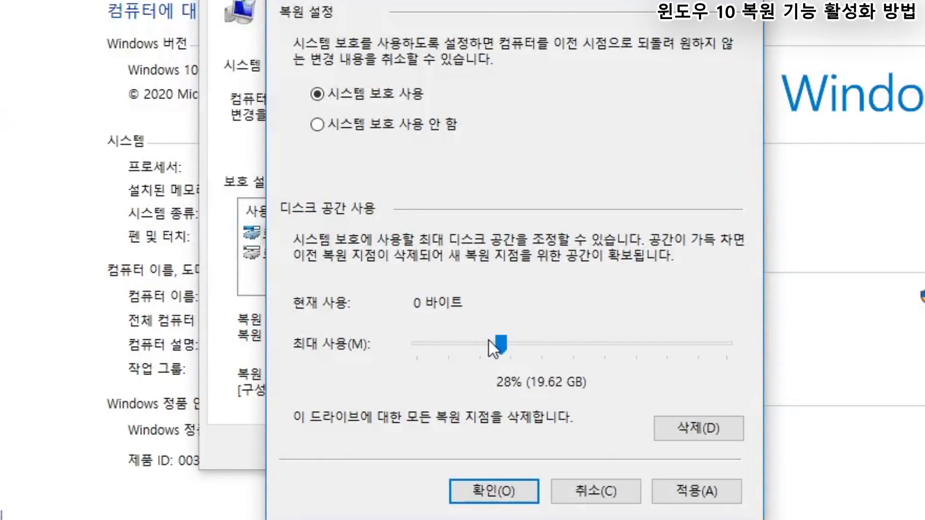
{"action": "left_click_drag", "start_coordinate": [501, 344], "coordinate": [463, 345]}
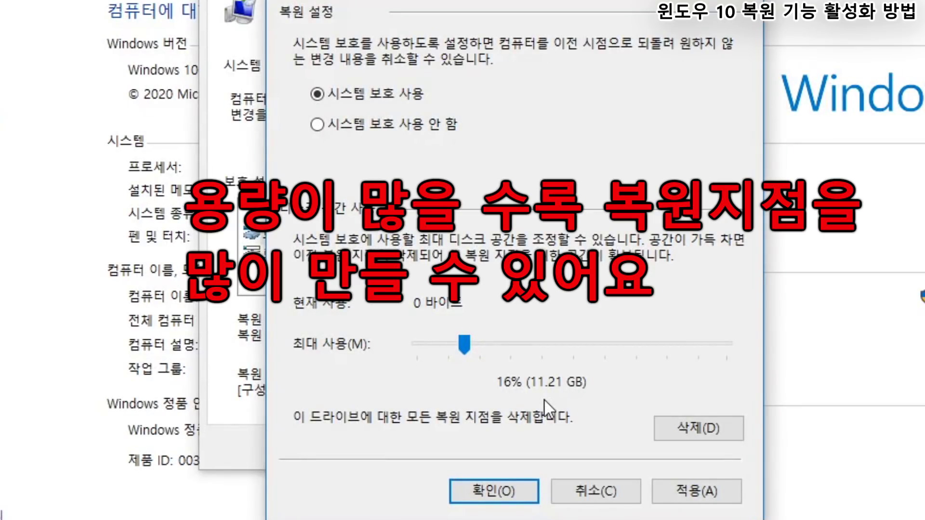
{"action": "left_click", "coordinate": [475, 493]}
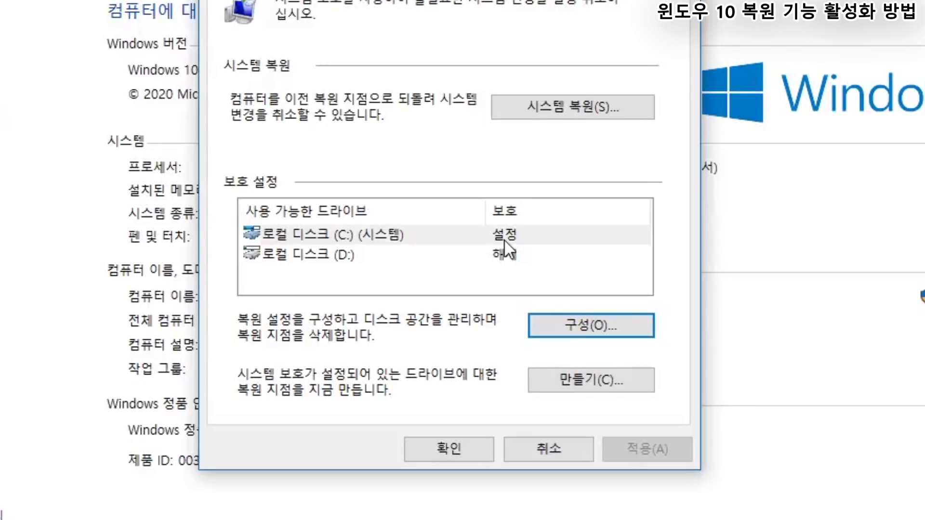
{"action": "left_click", "coordinate": [439, 453]}
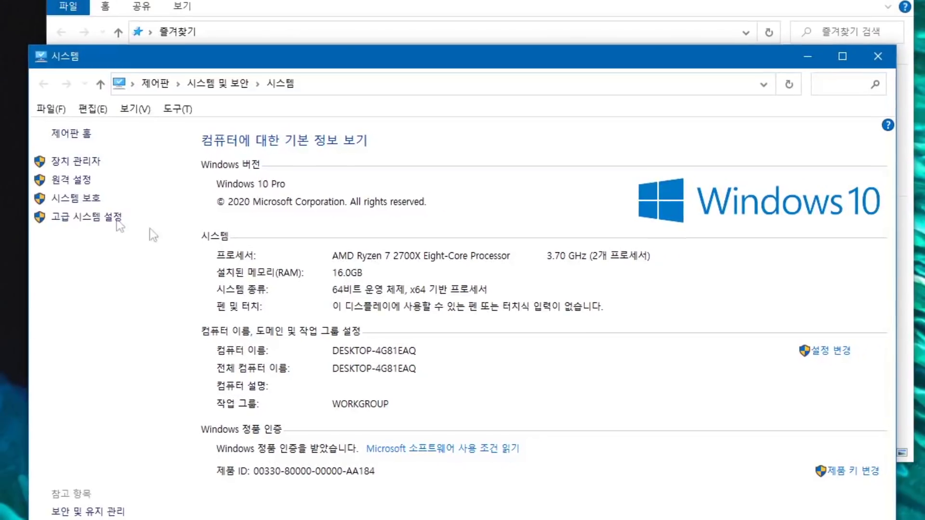
Reopen the system protection settings and start creating a new restore point.
{"action": "left_click", "coordinate": [70, 202]}
{"action": "left_click_drag", "start_coordinate": [43, 0], "coordinate": [548, 112]}
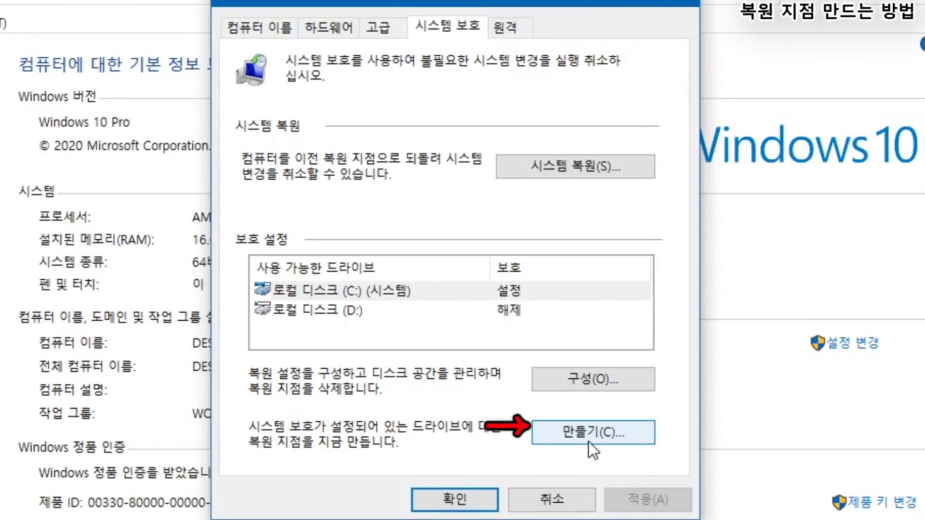
{"action": "left_click", "coordinate": [588, 438]}
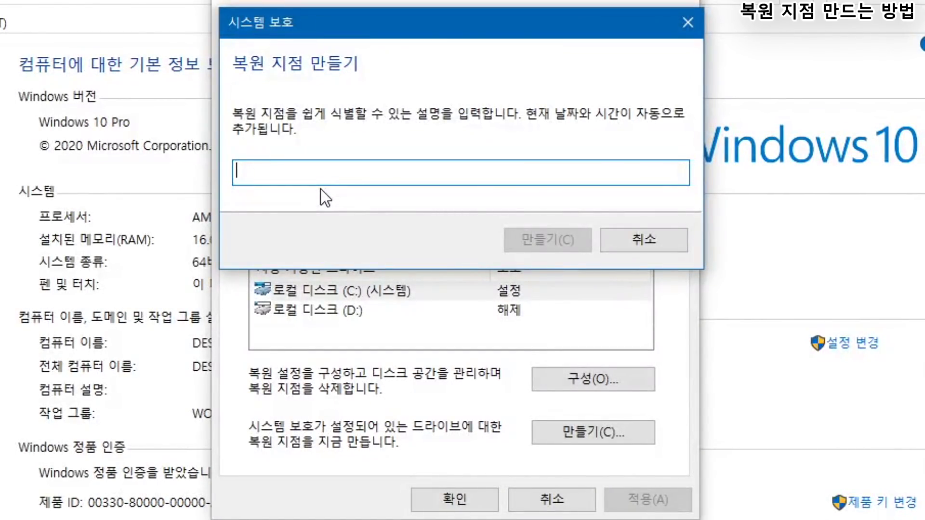
{"action": "type", "text": "ㄹ"}
{"action": "key", "text": "BackSpace"}
{"action": "type", "text": "모바"}
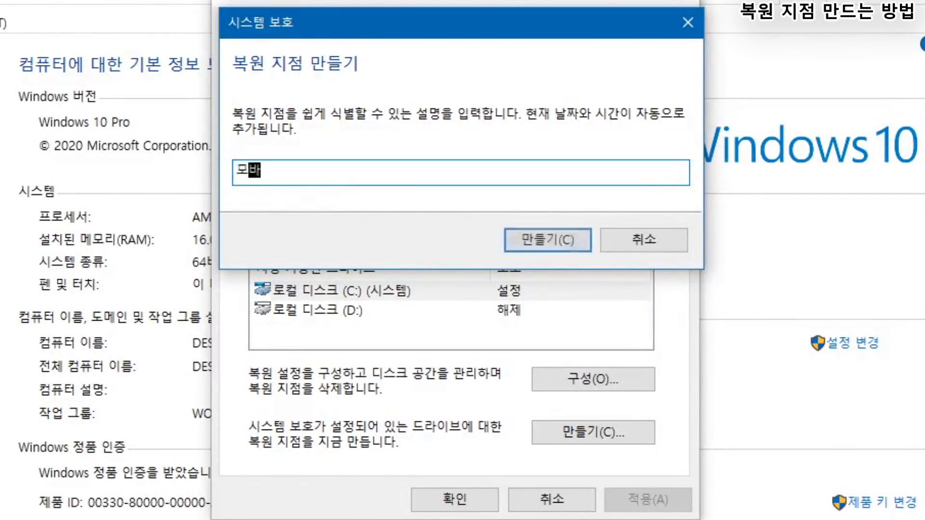
{"action": "type", "text": "일랩이 만드ㄹ라고 함"}
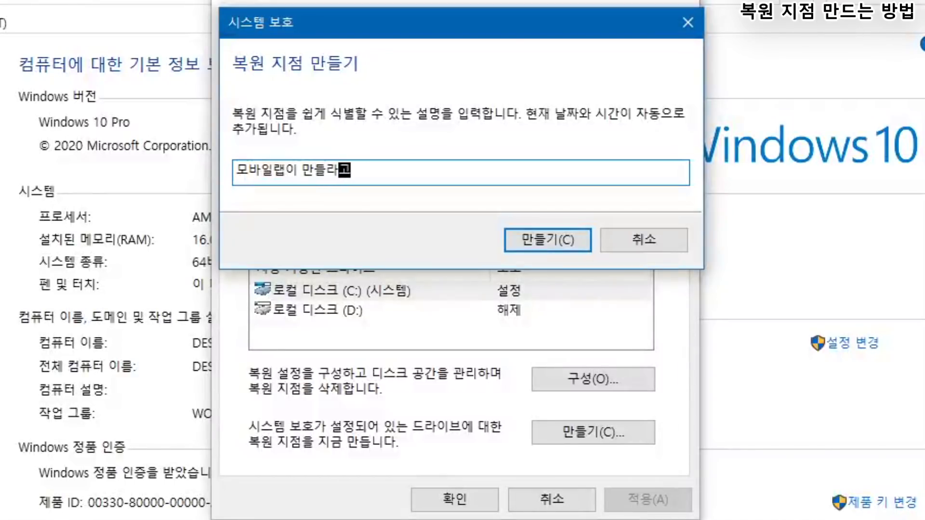
{"action": "key", "text": "BackSpace"}
{"action": "key", "text": "BackSpace"}
{"action": "key", "text": "BackSpace"}
{"action": "key", "text": "BackSpace"}
{"action": "key", "text": "BackSpace"}
{"action": "key", "text": "BackSpace"}
{"action": "key", "text": "BackSpace"}
{"action": "key", "text": "BackSpace"}
{"action": "key", "text": "BackSpace"}
{"action": "key", "text": "BackSpace"}
{"action": "key", "text": "BackSpace"}
{"action": "key", "text": "BackSpace"}
{"action": "key", "text": "BackSpace"}
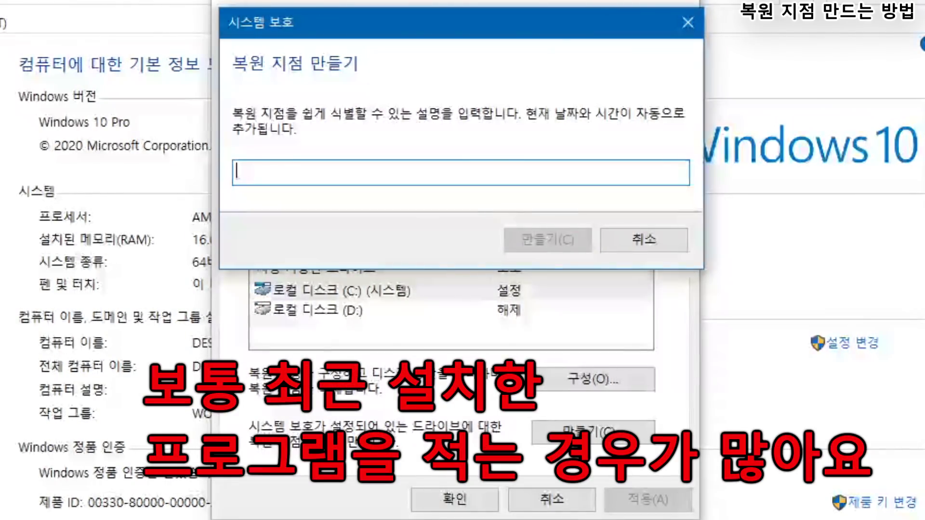
{"action": "type", "text": "게이"}
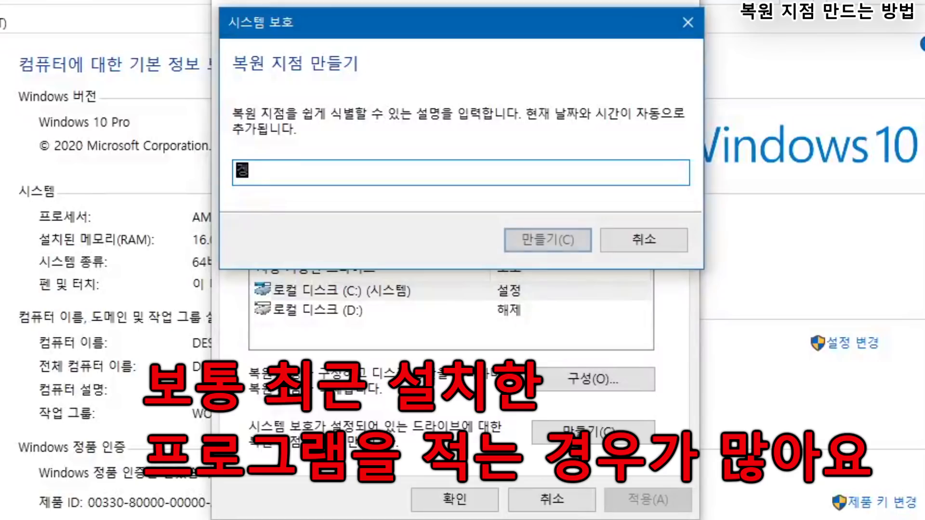
{"action": "key", "text": "BackSpace"}
{"action": "key", "text": "BackSpace"}
Create the restore point with the description "에픽게임 설치함" and close the system properties.
{"action": "type", "text": "어픽게임 설치"}
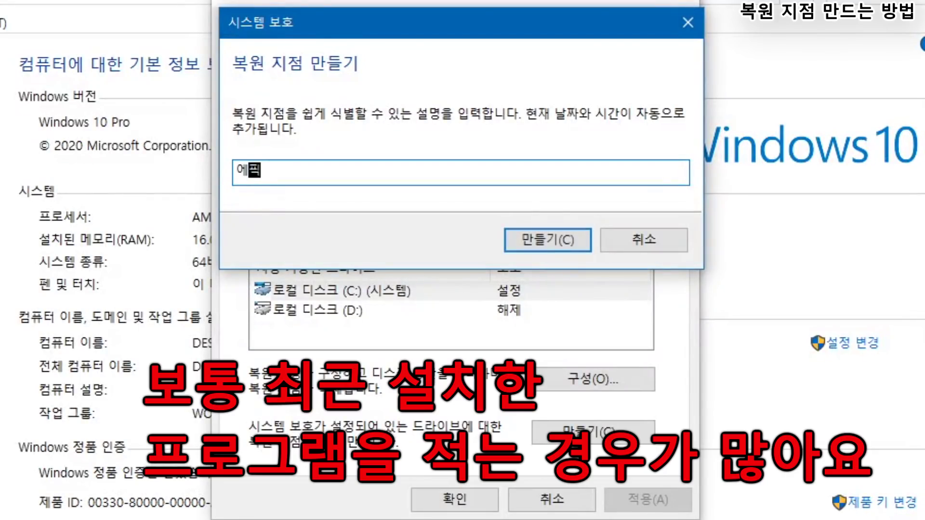
{"action": "type", "text": "함"}
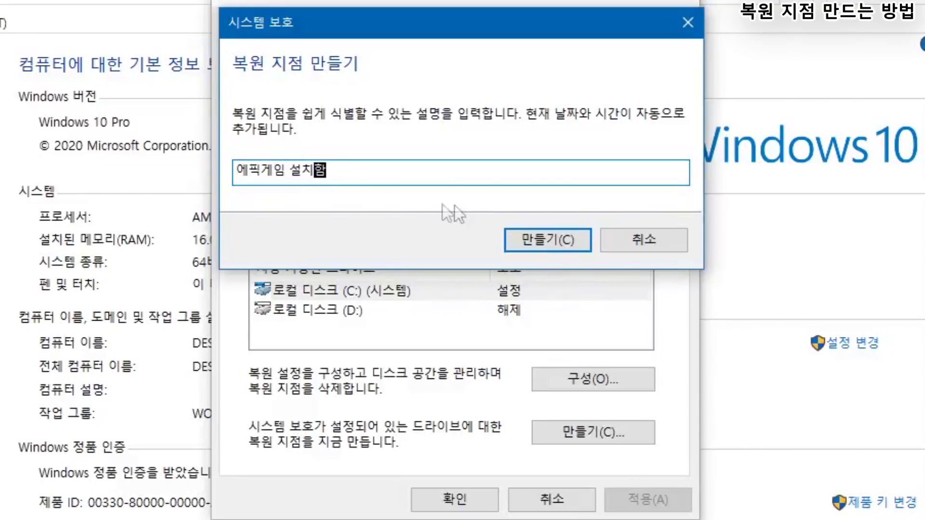
{"action": "left_click", "coordinate": [530, 237]}
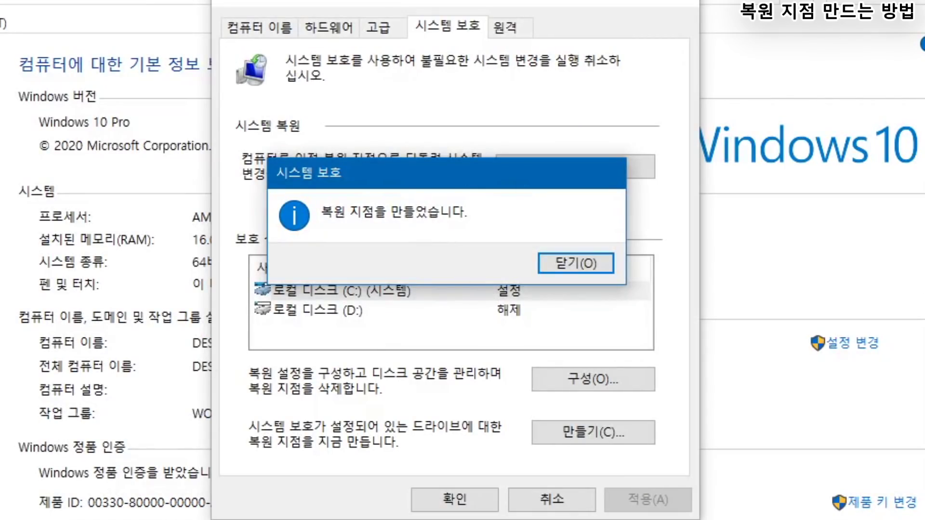
{"action": "left_click", "coordinate": [562, 262]}
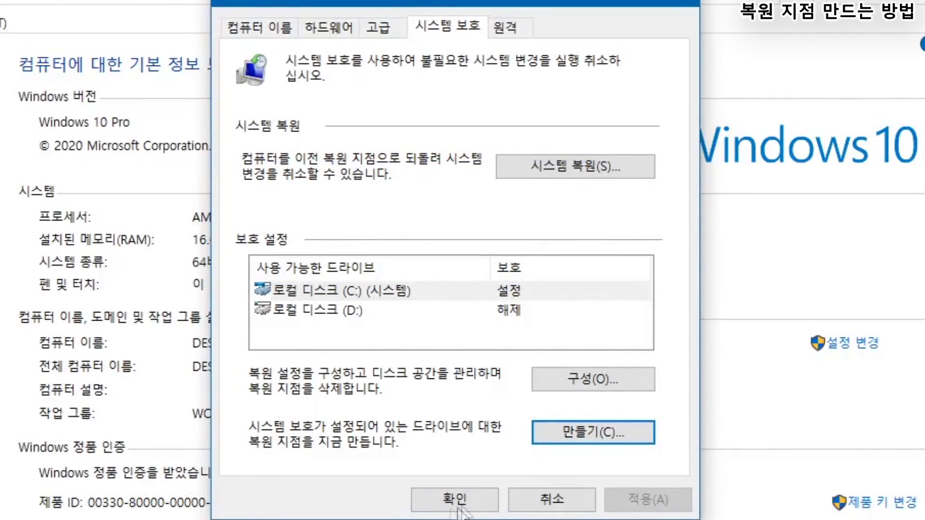
{"action": "left_click", "coordinate": [531, 499]}
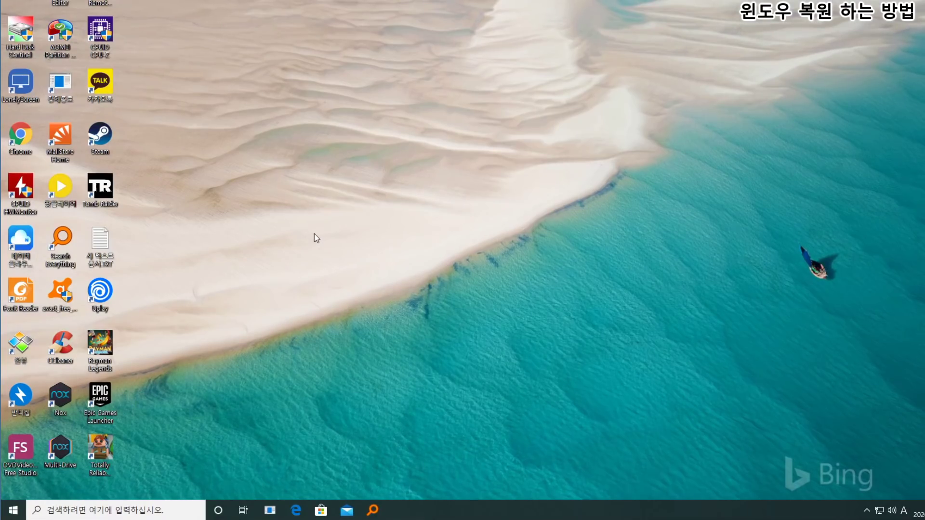
Start System Restore from the system protection settings of 내 PC and proceed to the list of restore points.
{"action": "key", "text": "super+e"}
{"action": "right_click", "coordinate": [257, 172]}
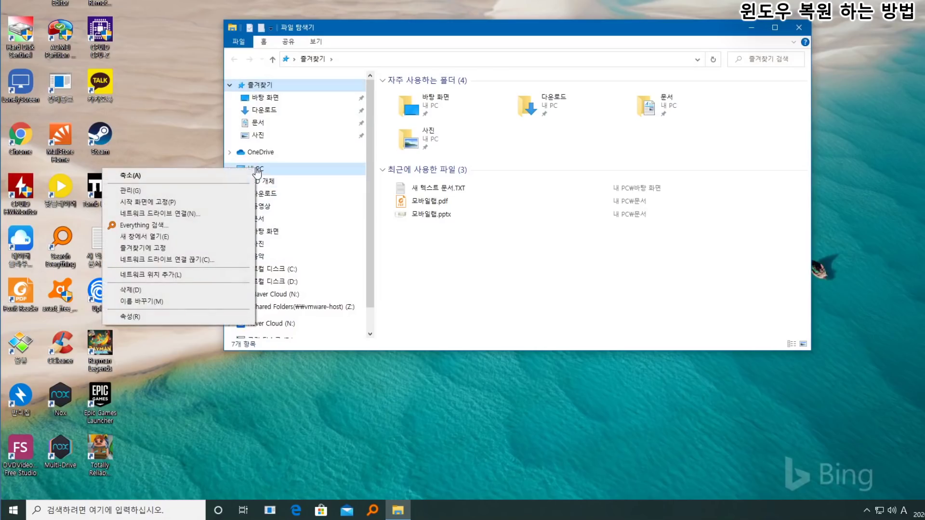
{"action": "left_click", "coordinate": [180, 315]}
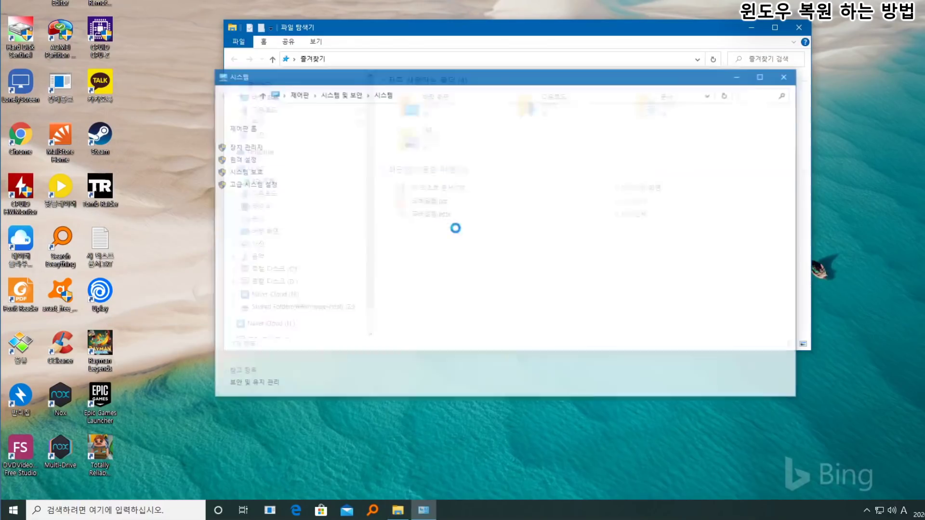
{"action": "left_click", "coordinate": [249, 175]}
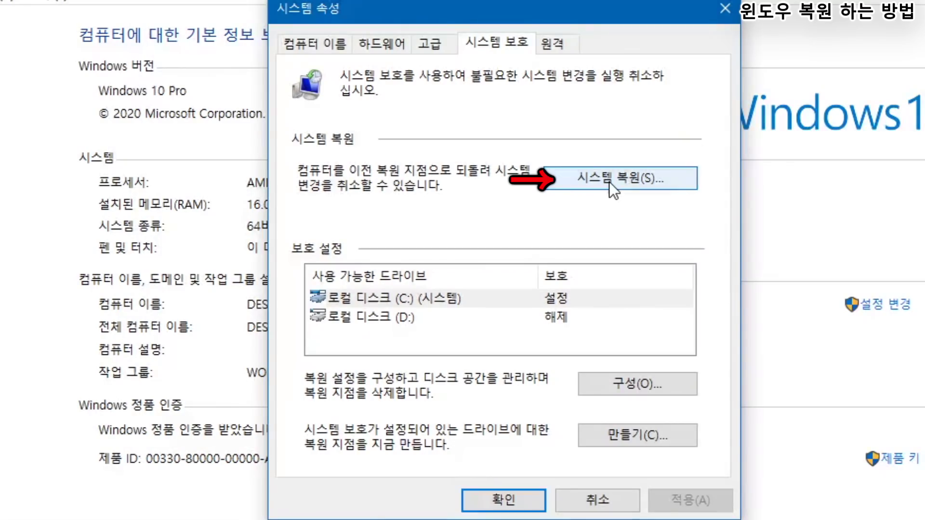
{"action": "left_click", "coordinate": [609, 183]}
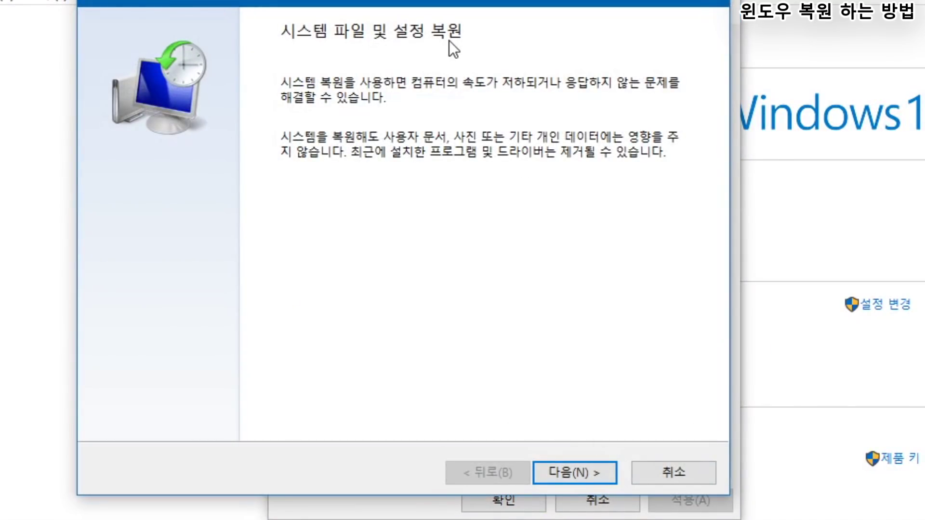
{"action": "left_click", "coordinate": [592, 465]}
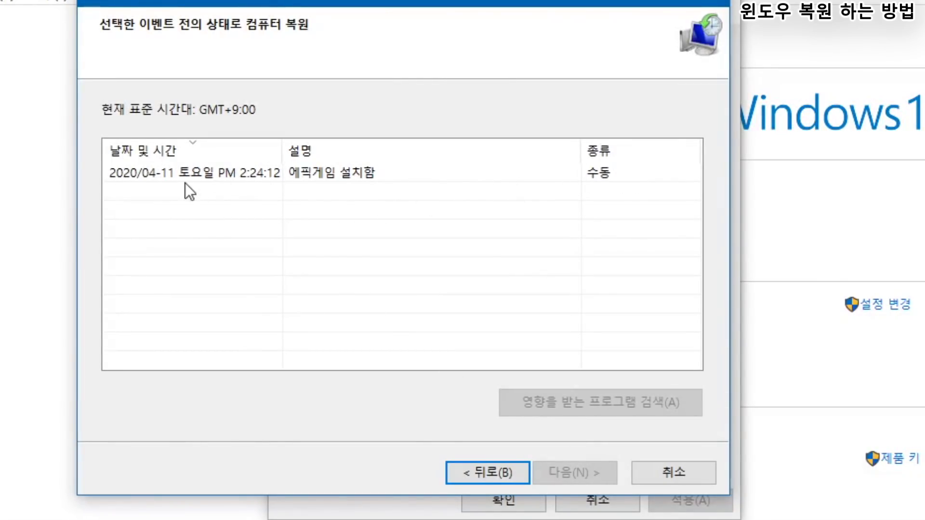
Select the "에픽게임 설치함" restore point and scan for the programs and drivers affected by it.
{"action": "left_click", "coordinate": [154, 178]}
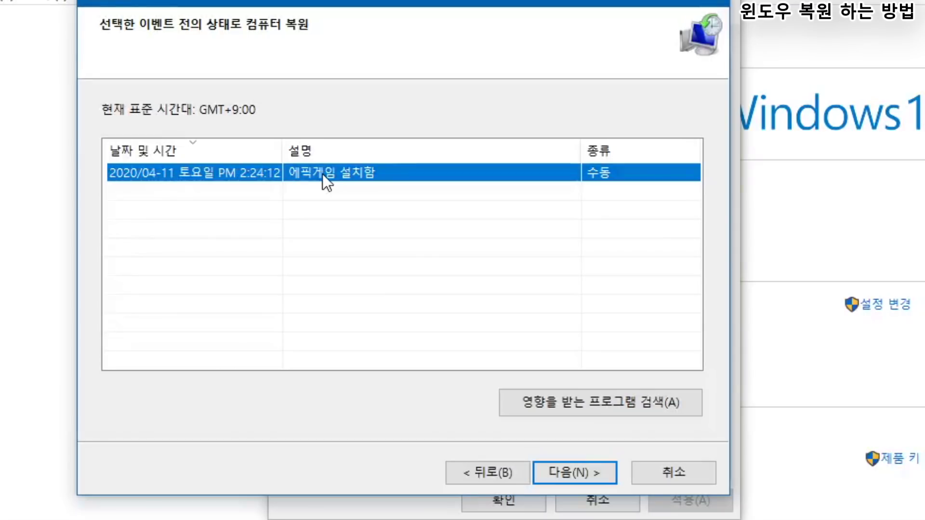
{"action": "left_click", "coordinate": [202, 199]}
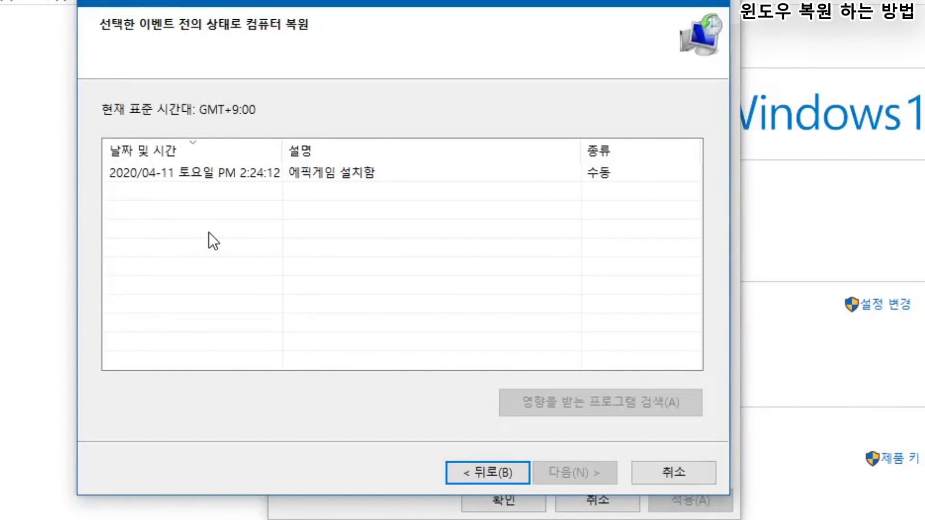
{"action": "left_click", "coordinate": [194, 174]}
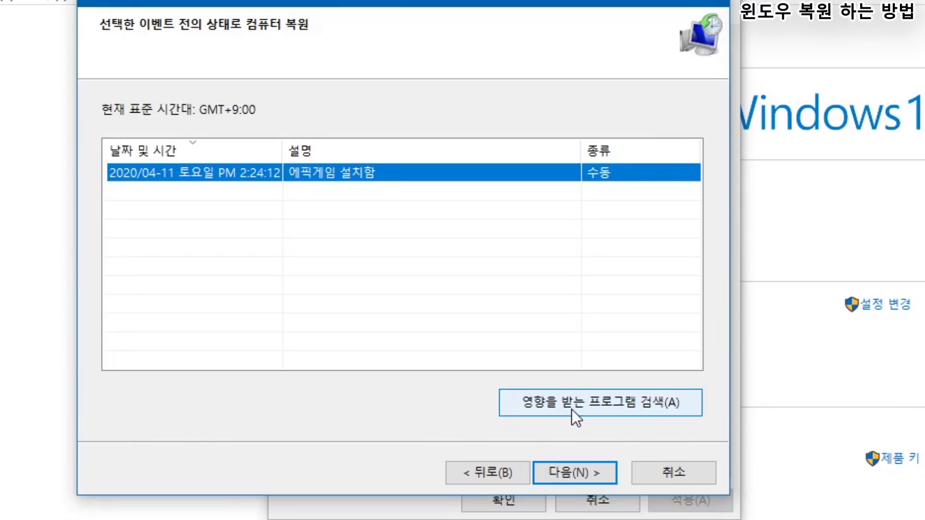
{"action": "left_click", "coordinate": [571, 409]}
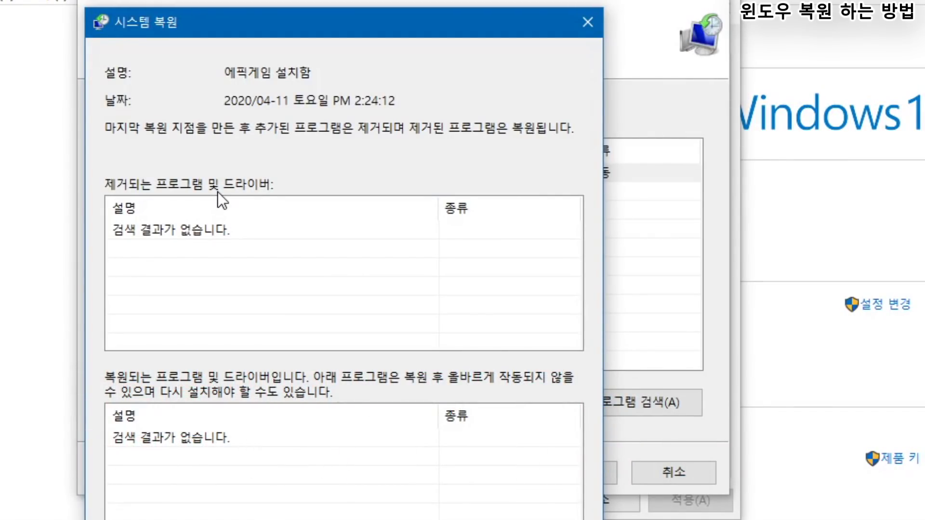
{"action": "left_click", "coordinate": [424, 518]}
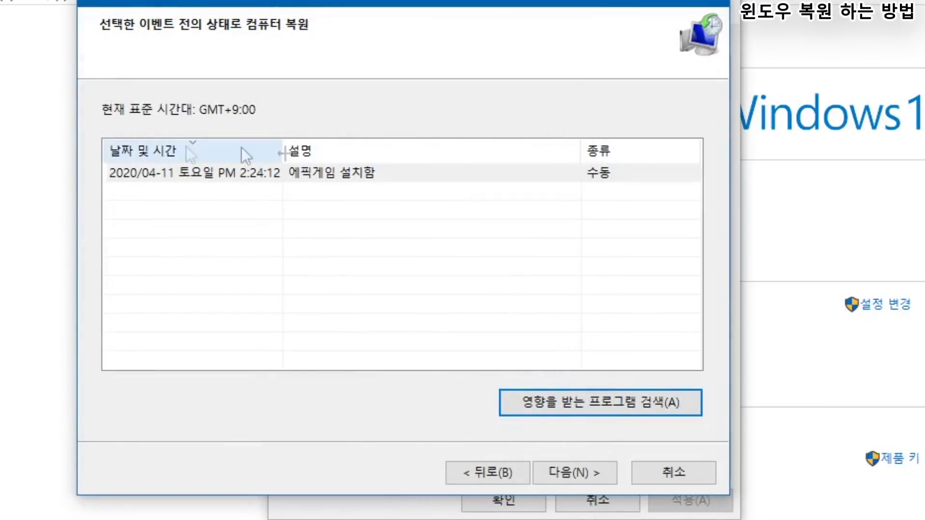
Confirm the selected restore point for drive C: and start the system restore.
{"action": "left_click", "coordinate": [583, 470]}
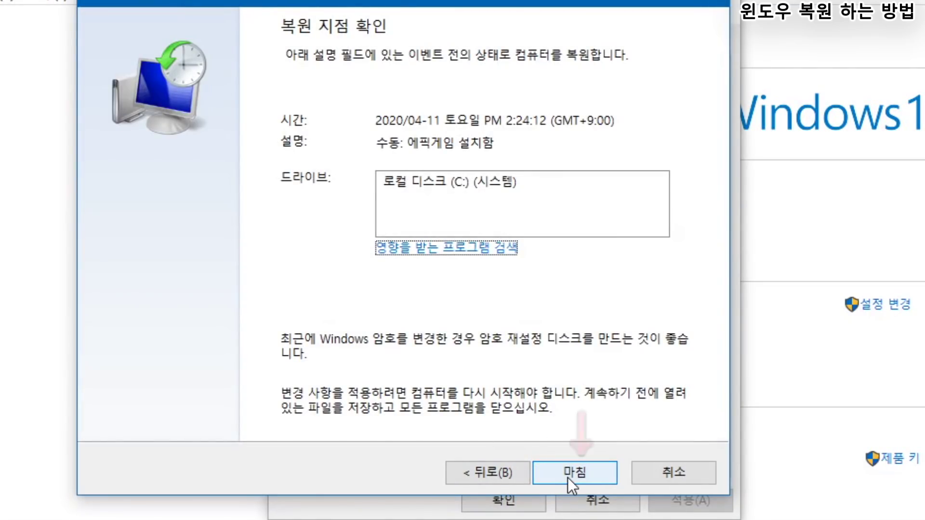
{"action": "left_click", "coordinate": [567, 478]}
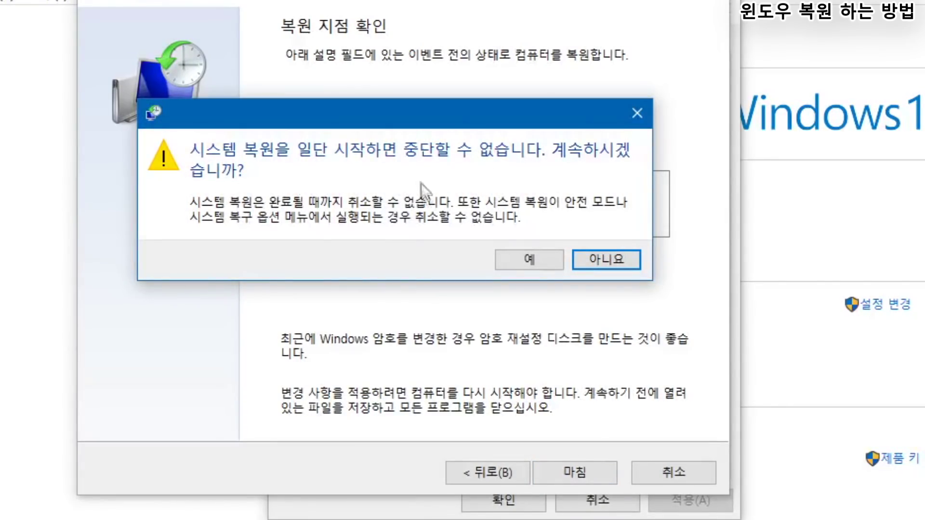
{"action": "left_click", "coordinate": [530, 263]}
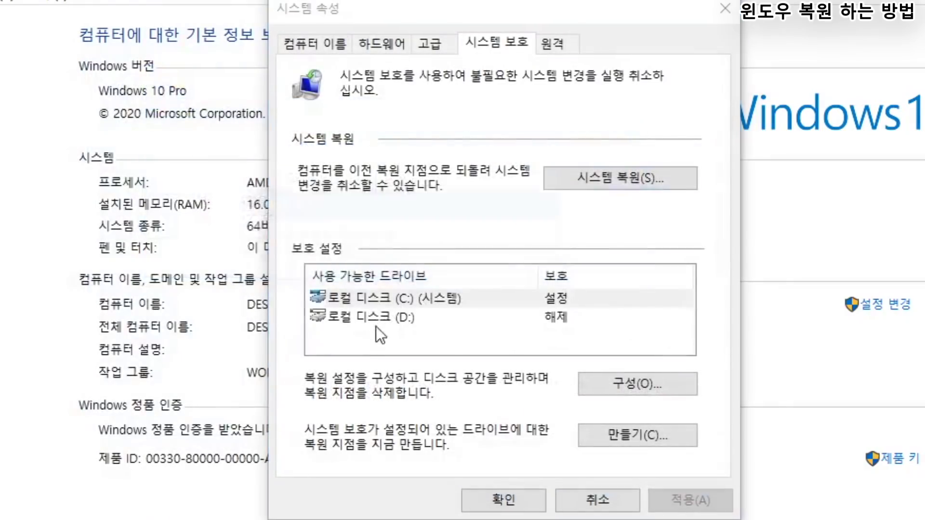